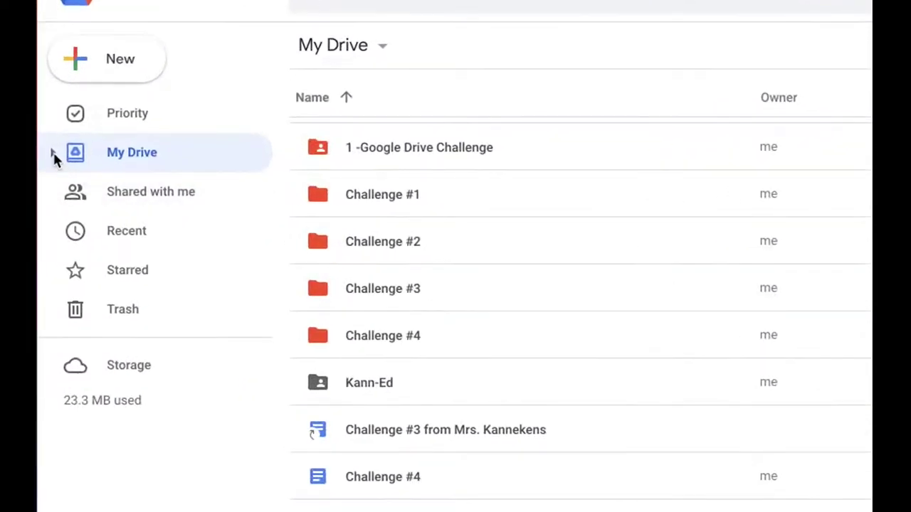
Expand the My Drive folder tree and move the lower Challenge #4 document into the Challenge #4 folder
left_click(53, 153)
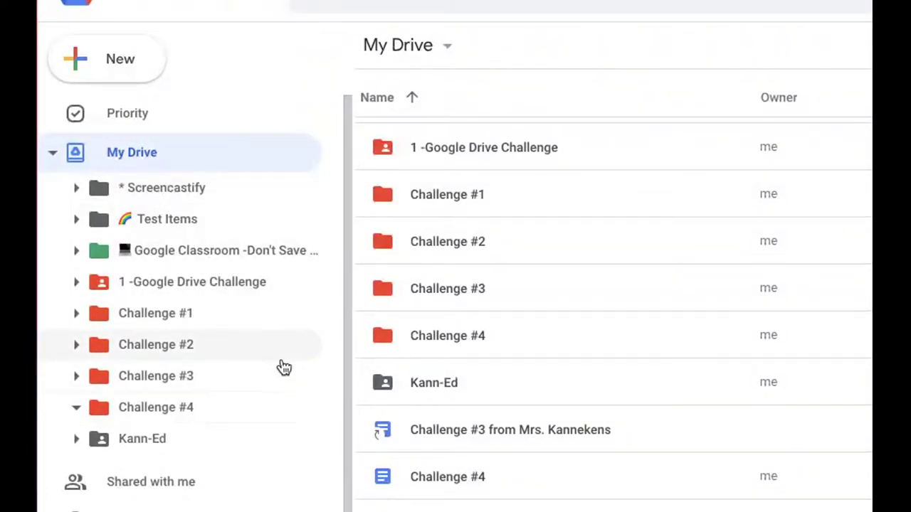
scroll(386, 403, "down", 2)
scroll(498, 320, "down", 3)
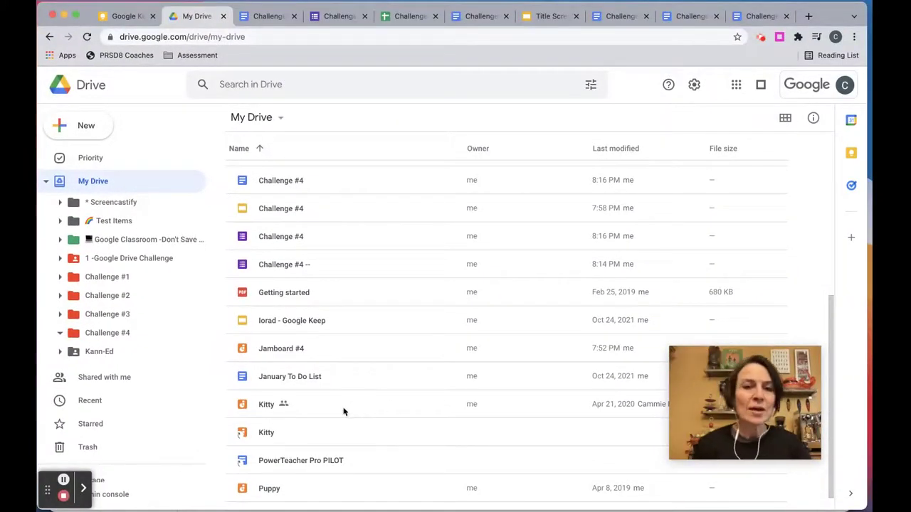
scroll(350, 357, "down", 1)
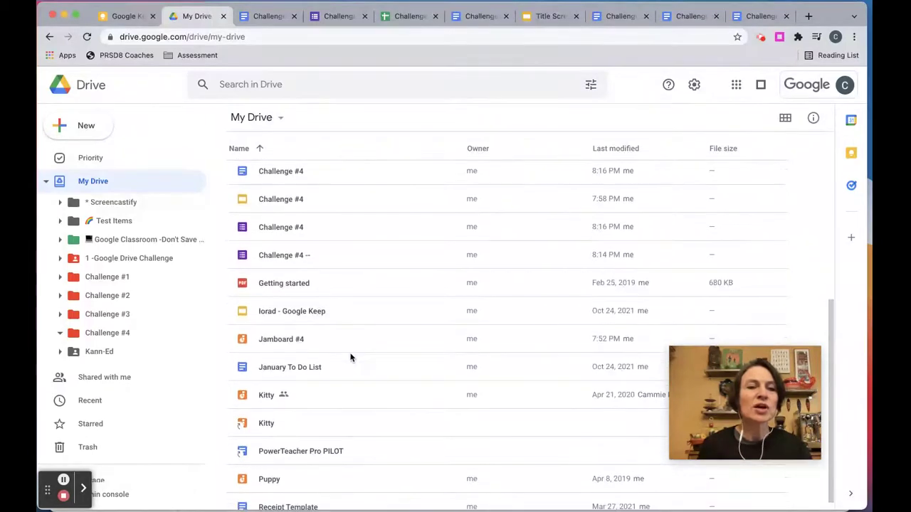
scroll(274, 320, "up", 3)
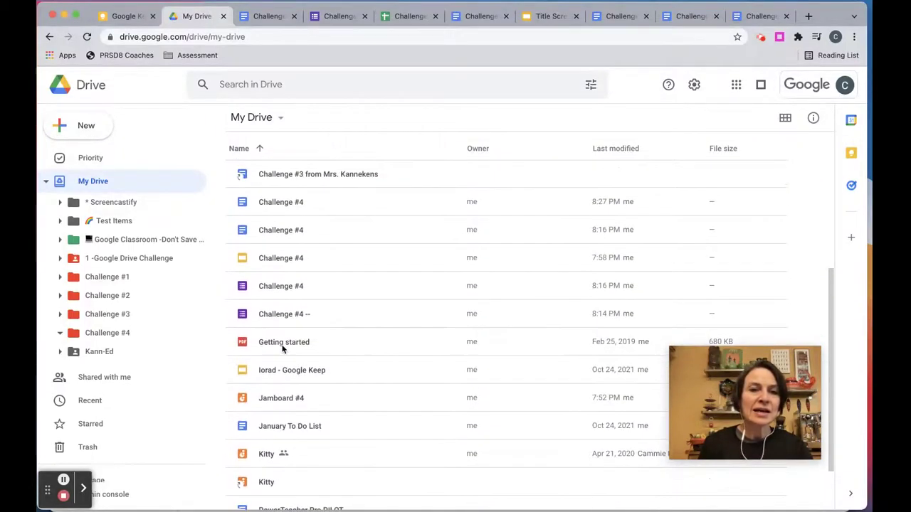
left_click_drag(269, 263, 132, 311)
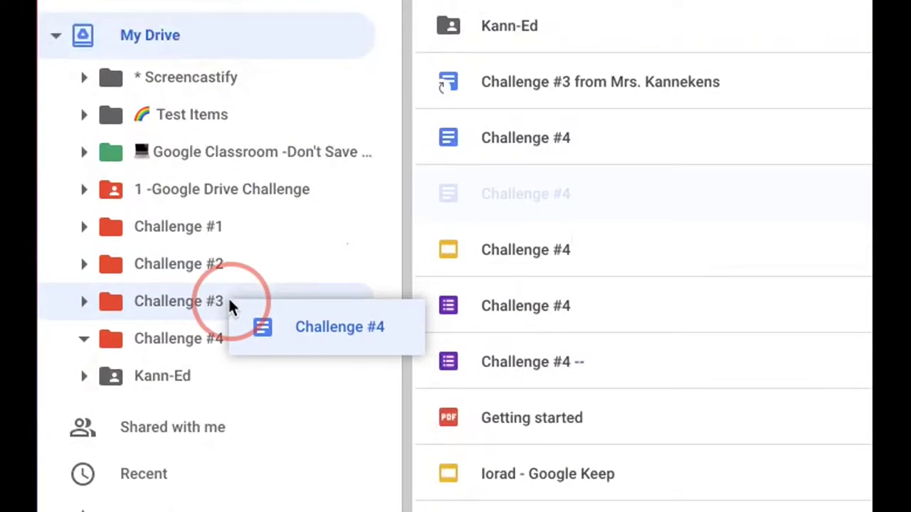
left_click_drag(229, 305, 220, 331)
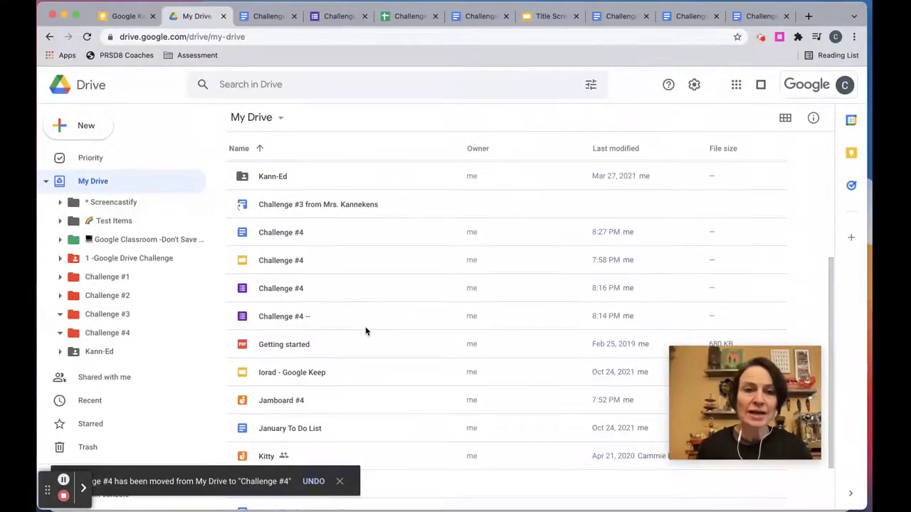
Select the Challenge #4 presentation together with Jamboard #4 and move both into the Challenge #4 folder
left_click(317, 268)
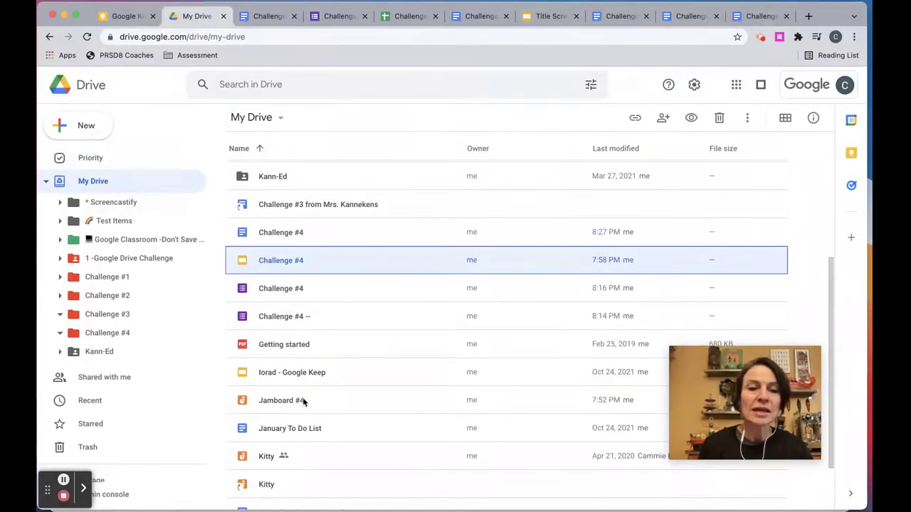
left_click(280, 402, "super")
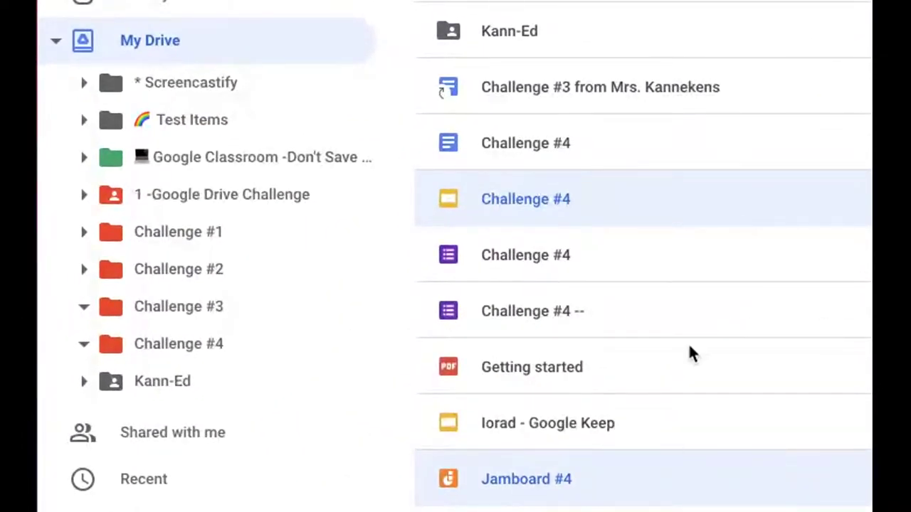
left_click_drag(680, 199, 177, 347)
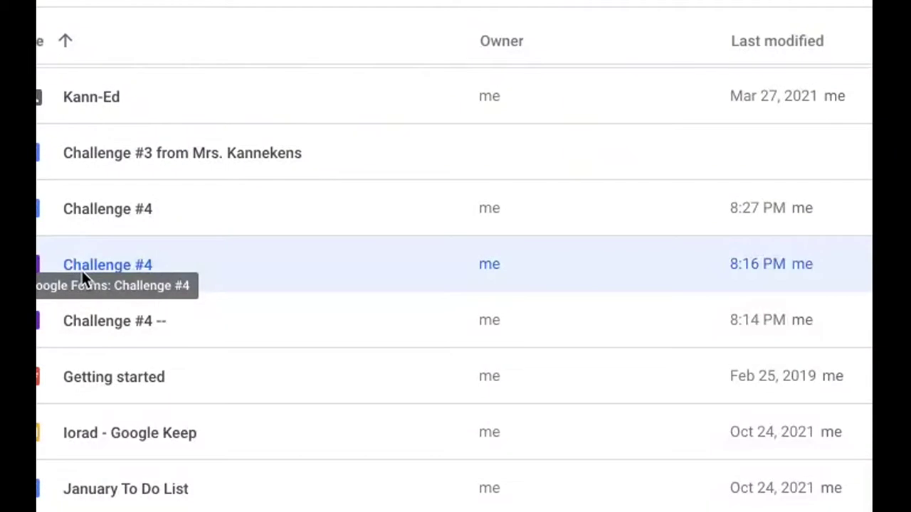
Move the Challenge #4 form from My Drive into the Challenge #4 folder using the Move to command
right_click(82, 270)
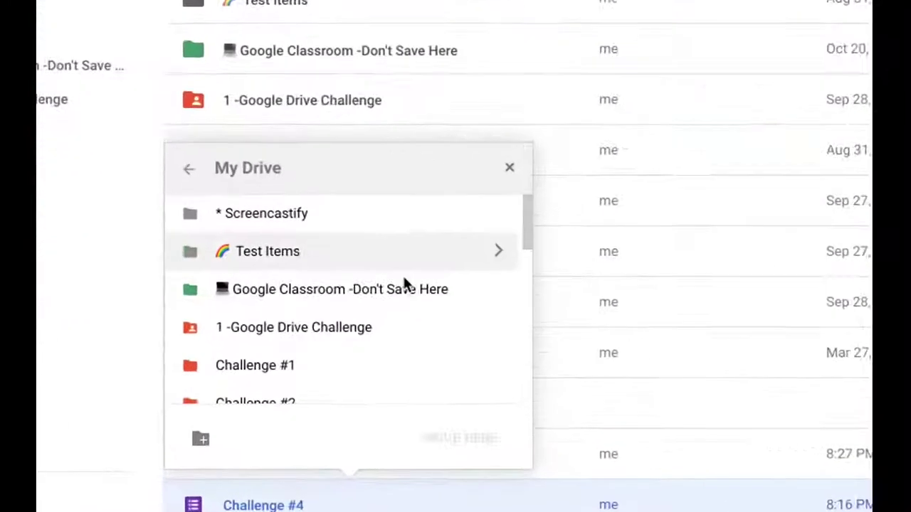
scroll(309, 266, "down", 3)
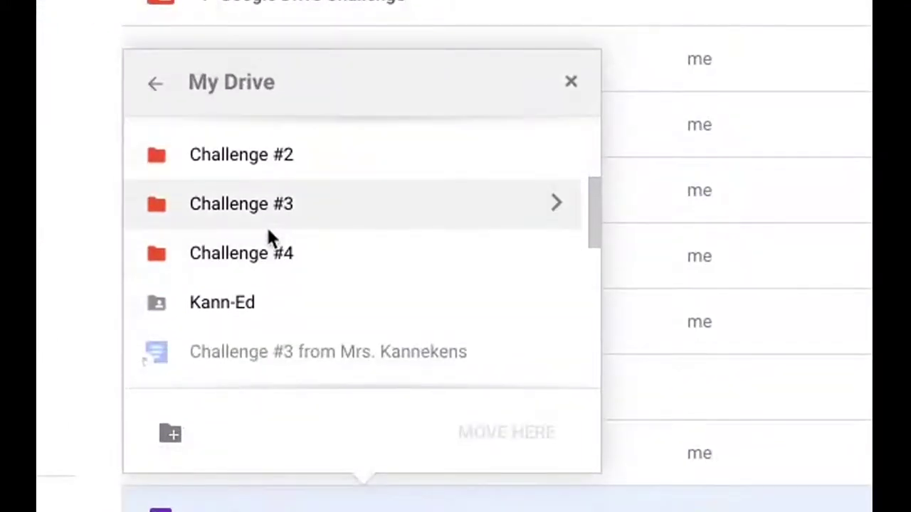
left_click(554, 253)
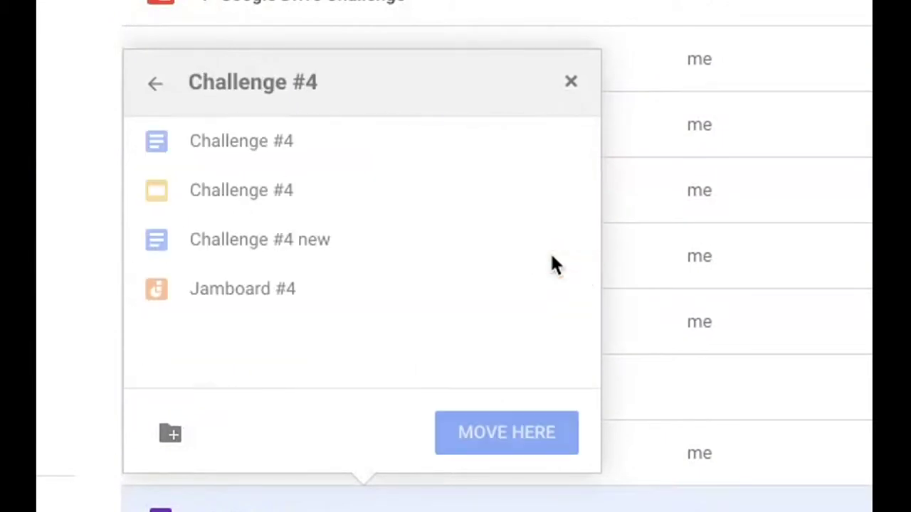
left_click(507, 434)
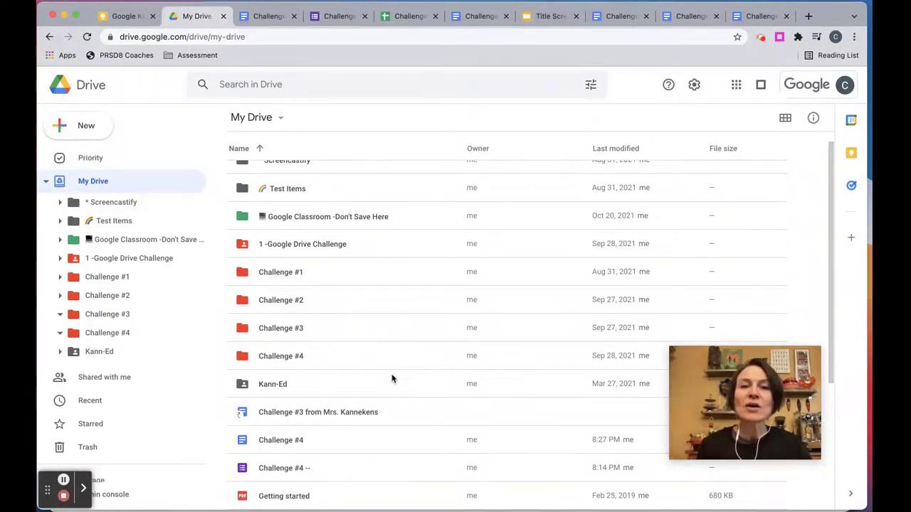
scroll(398, 293, "up", 1)
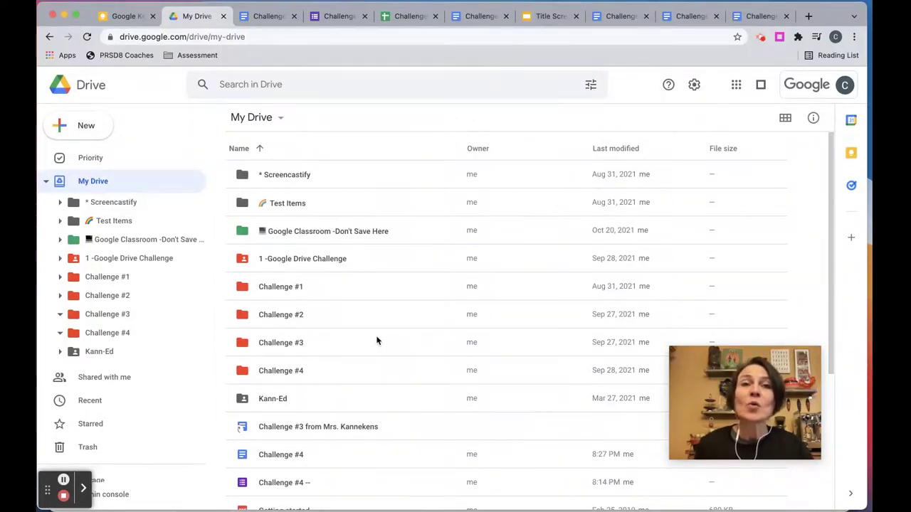
From within the open "Challenge #4 --" form, move it into the Challenge #4 folder
left_click(337, 15)
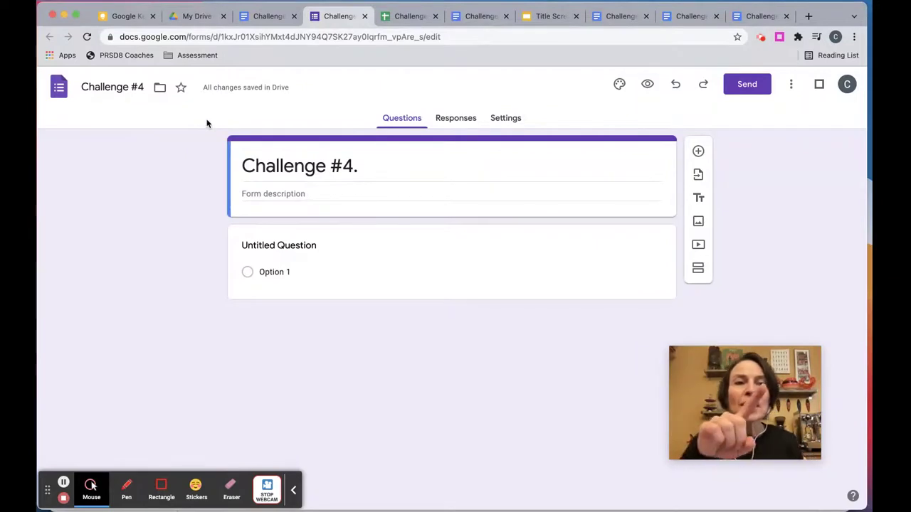
left_click(161, 88)
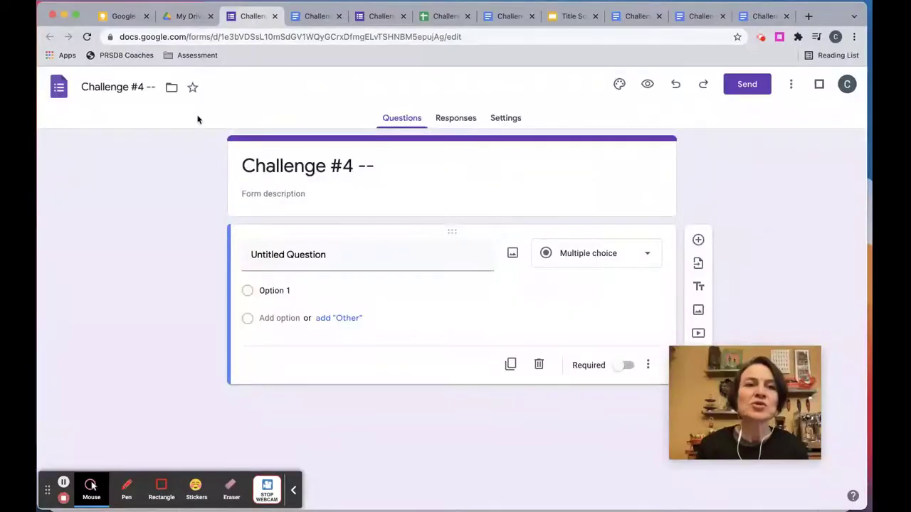
left_click(169, 86)
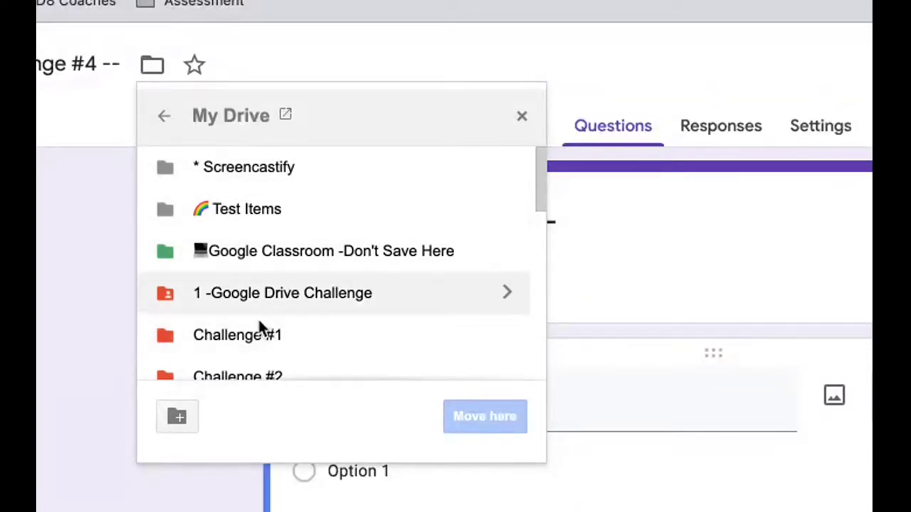
scroll(256, 320, "down", 3)
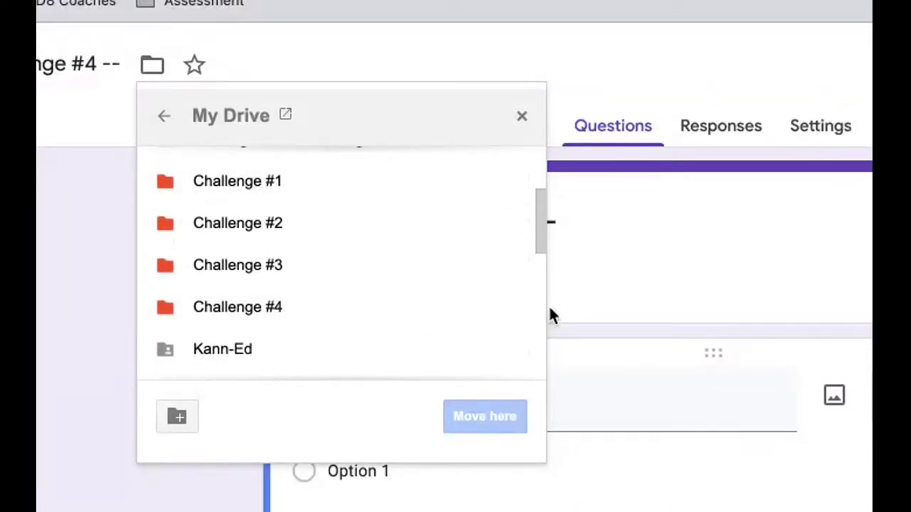
left_click(510, 309)
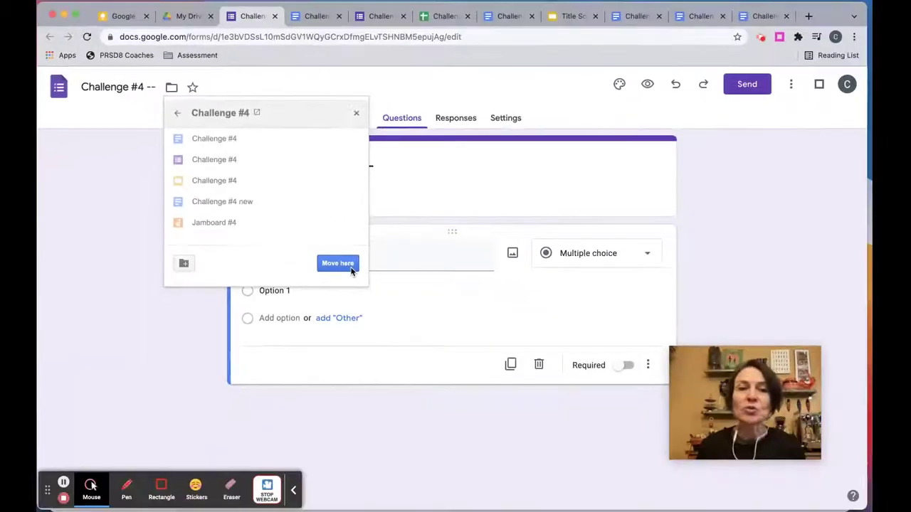
left_click(343, 268)
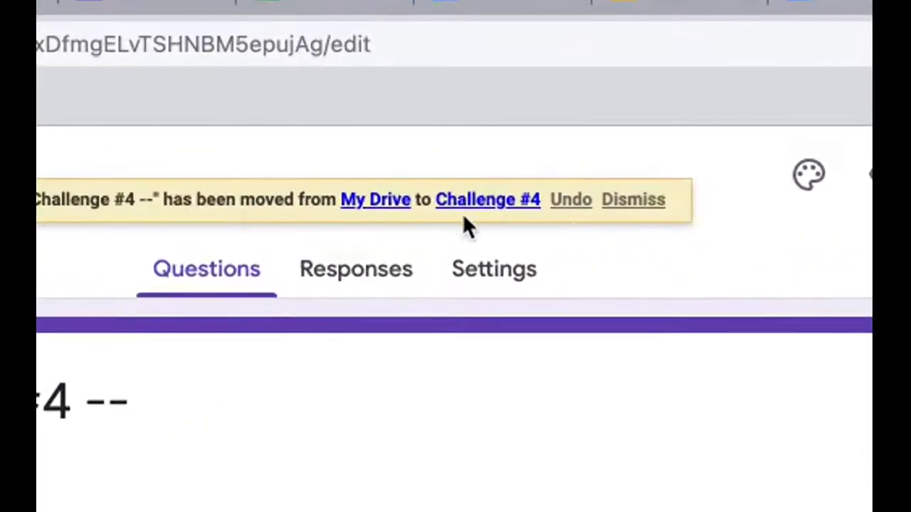
left_click(574, 203)
Switch to the open Challenge #4 document and move it from My Drive into the Challenge #4 folder
left_click(321, 18)
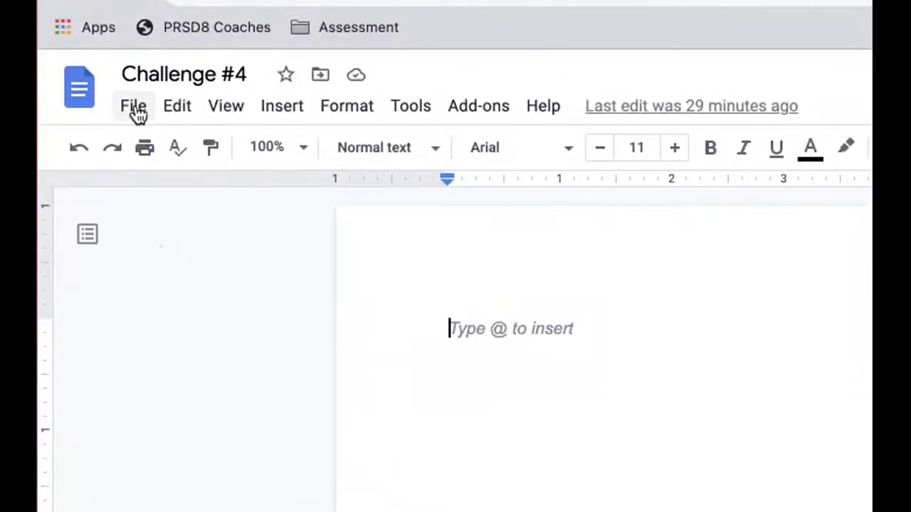
left_click(134, 106)
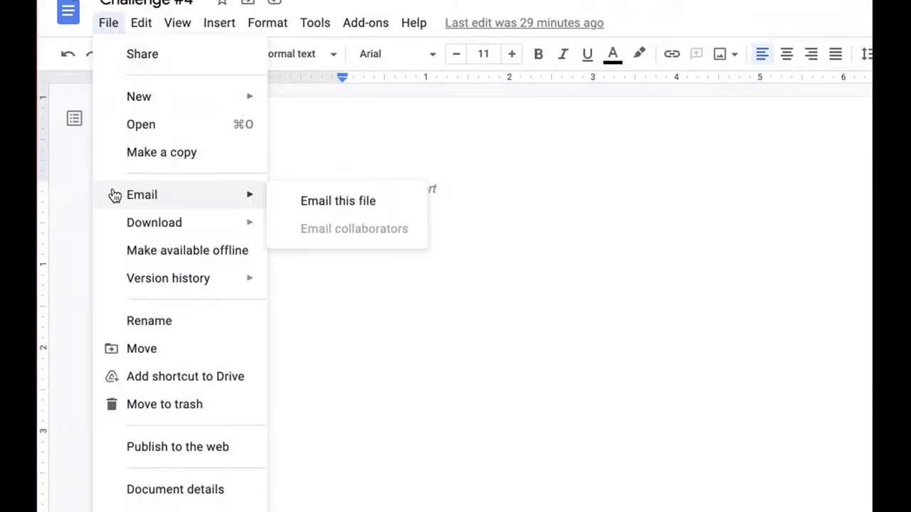
mouse_move(123, 225)
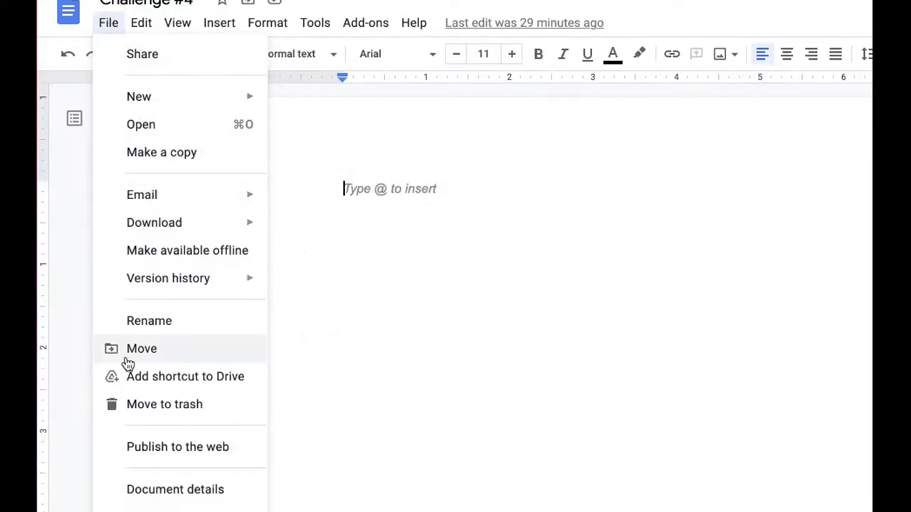
left_click(106, 314)
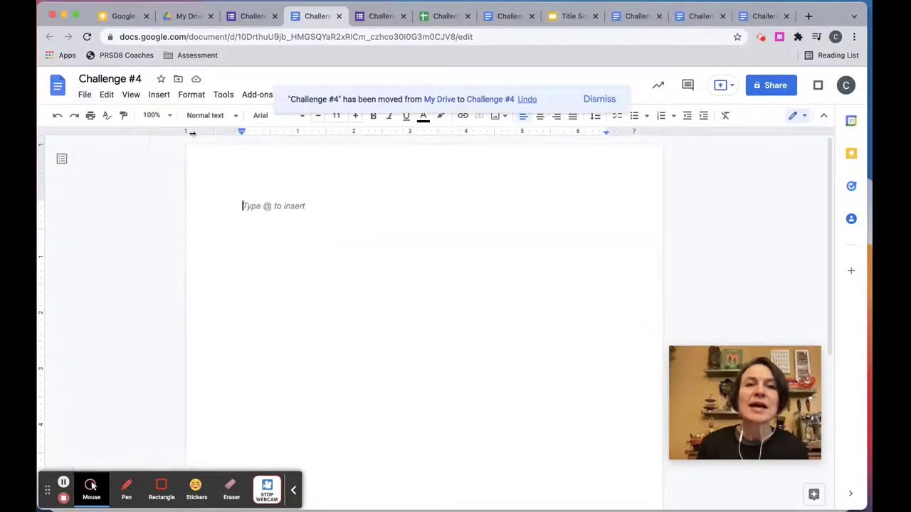
Switch to the view-only Challenge #5 document and add a shortcut to it in My Drive
left_click(765, 17)
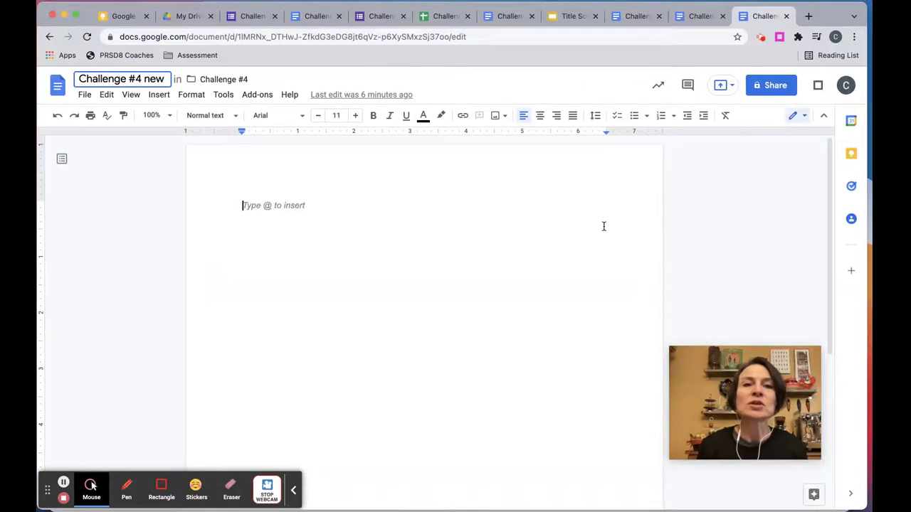
left_click(694, 17)
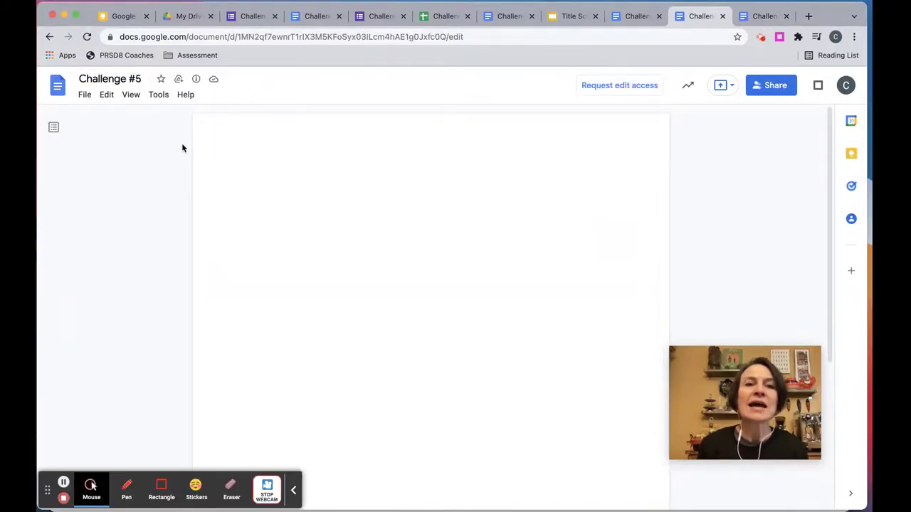
key("super+equal")
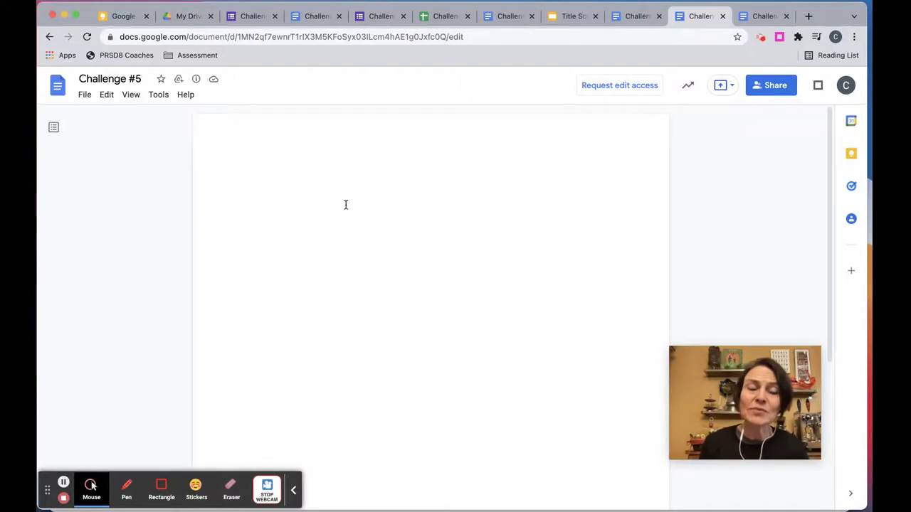
left_click(179, 80)
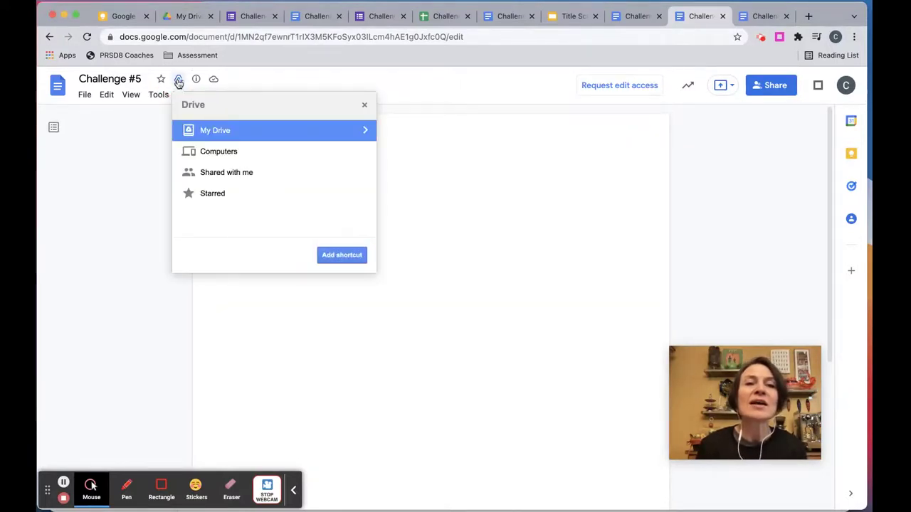
left_click(365, 130)
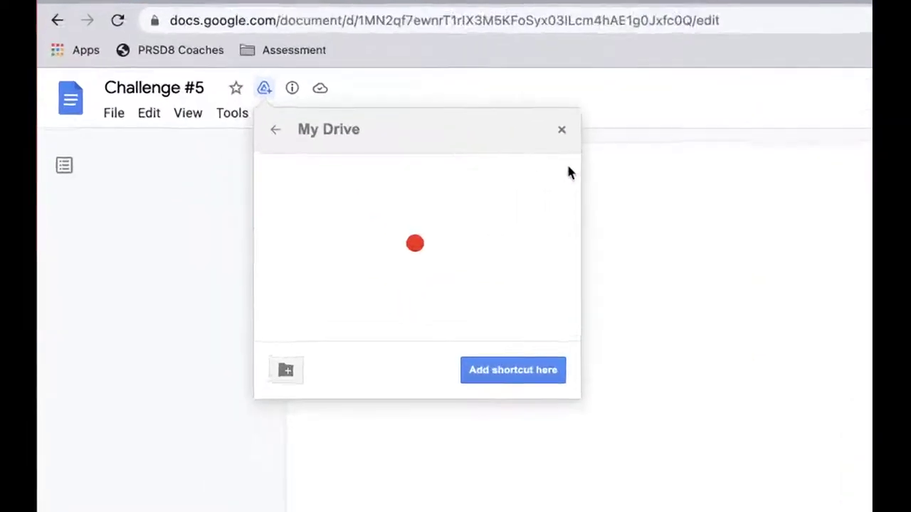
scroll(456, 277, "down", 3)
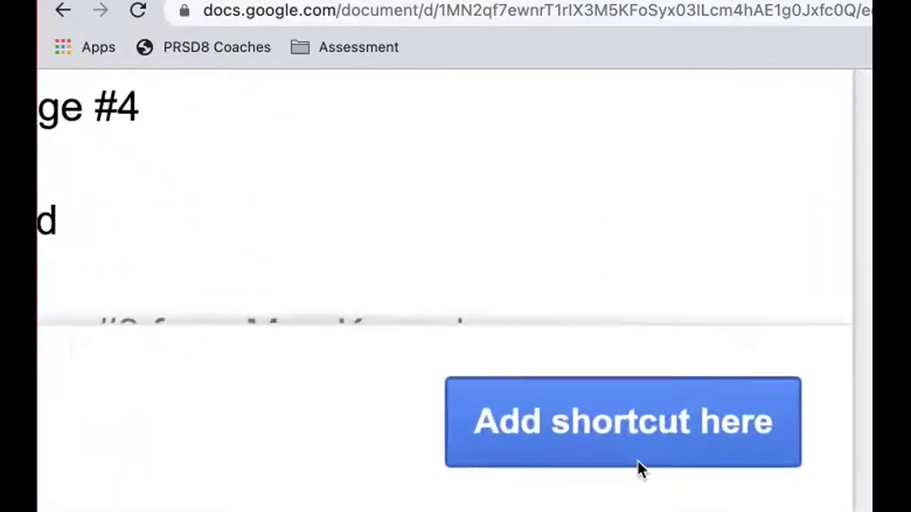
left_click(637, 459)
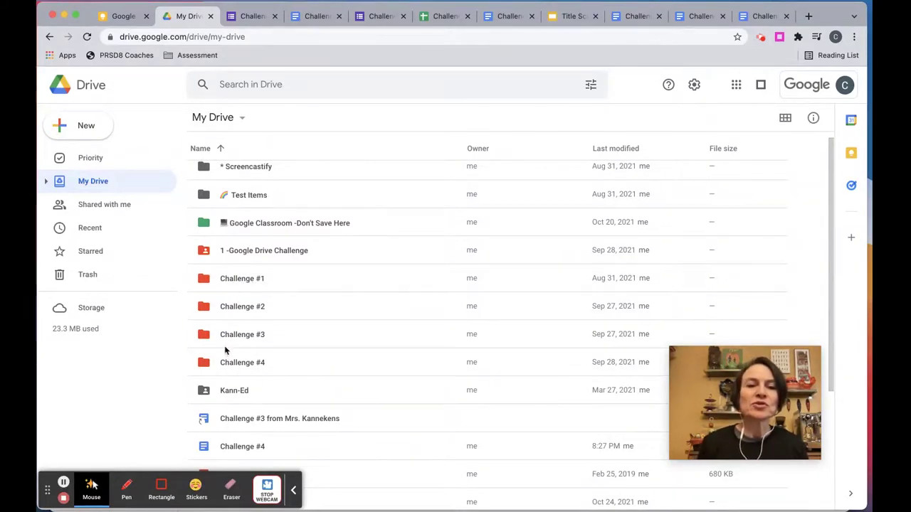
Select the Challenge #1 through Challenge #4 folders together and move them into the "1 -Google Drive Challenge" folder, accepting the access change
left_click(221, 279)
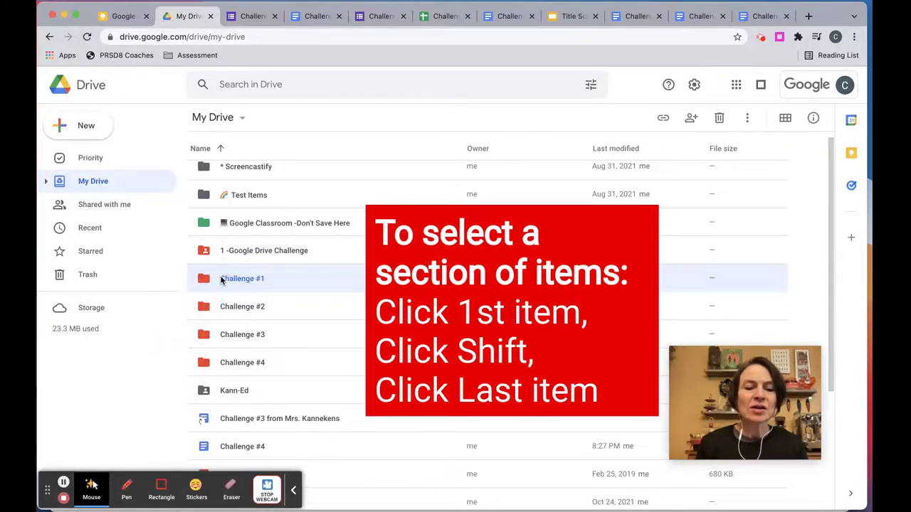
left_click(222, 280)
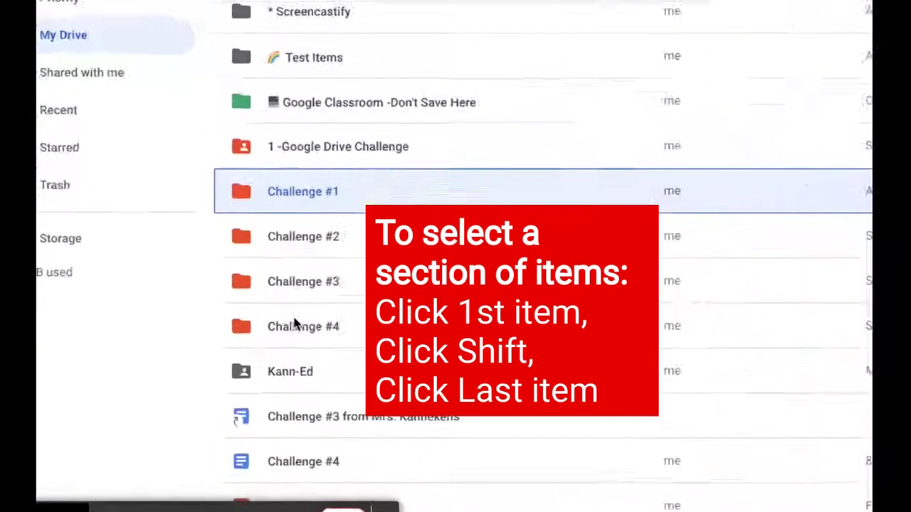
left_click(235, 361, "shift")
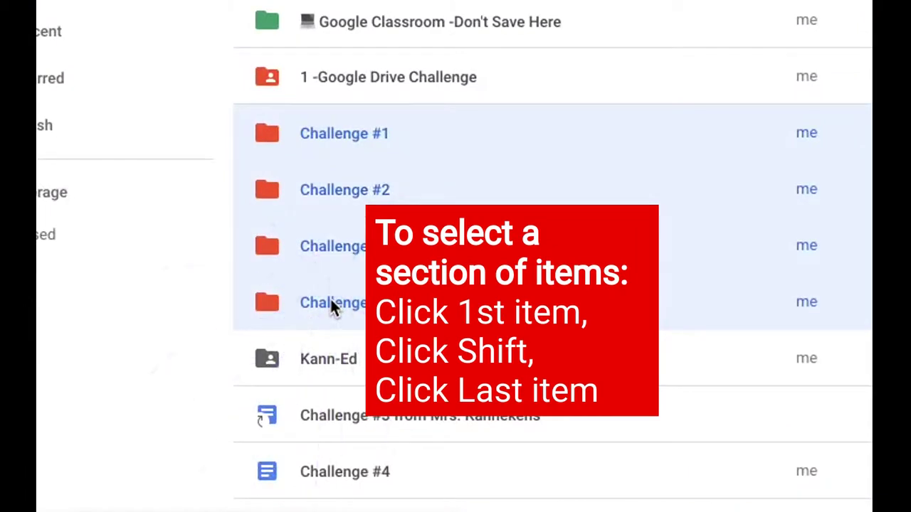
left_click_drag(331, 303, 437, 135)
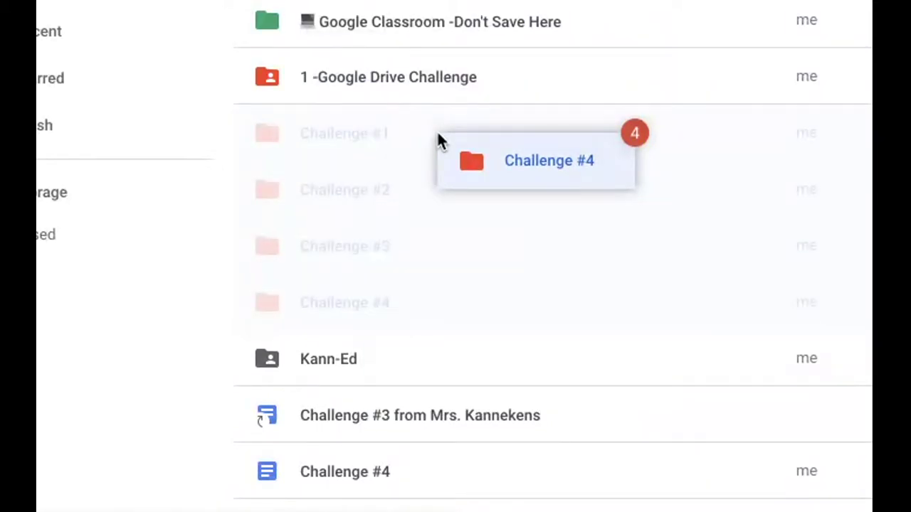
left_click_drag(438, 139, 316, 70)
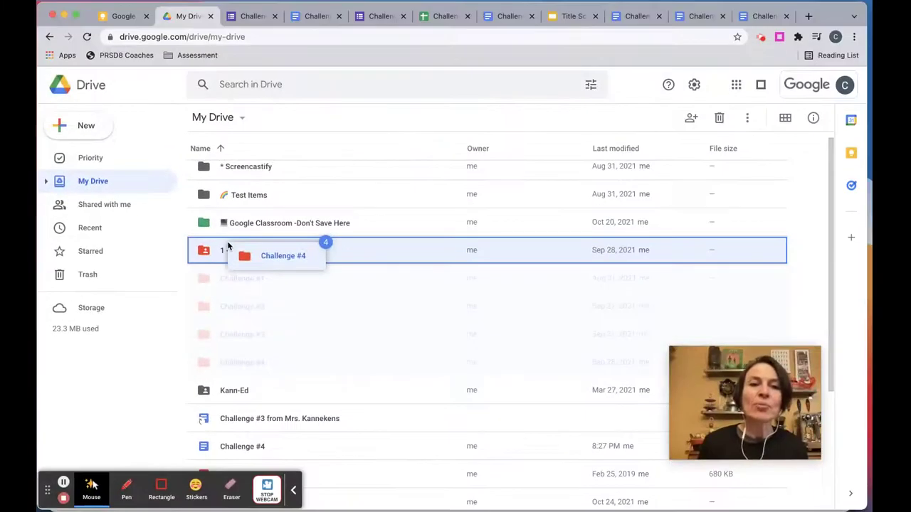
left_click_drag(228, 246, 228, 245)
left_click_drag(212, 265, 202, 255)
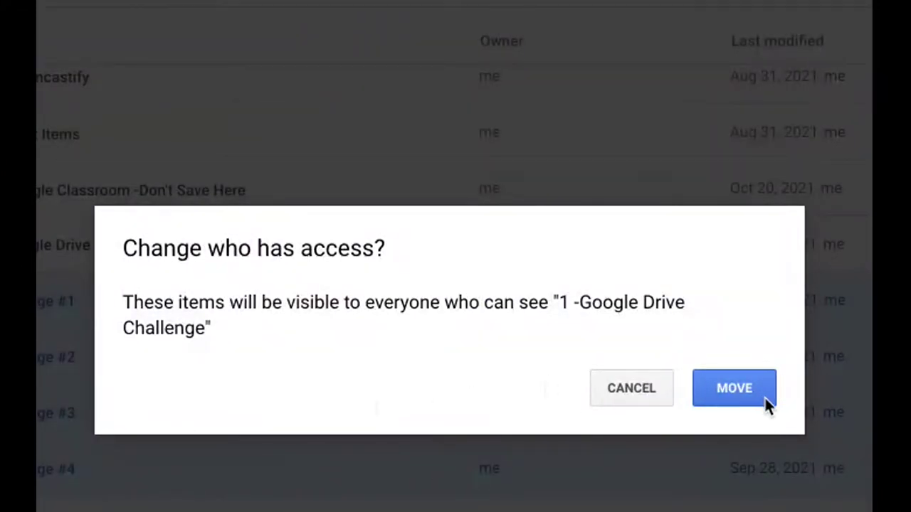
left_click(743, 396)
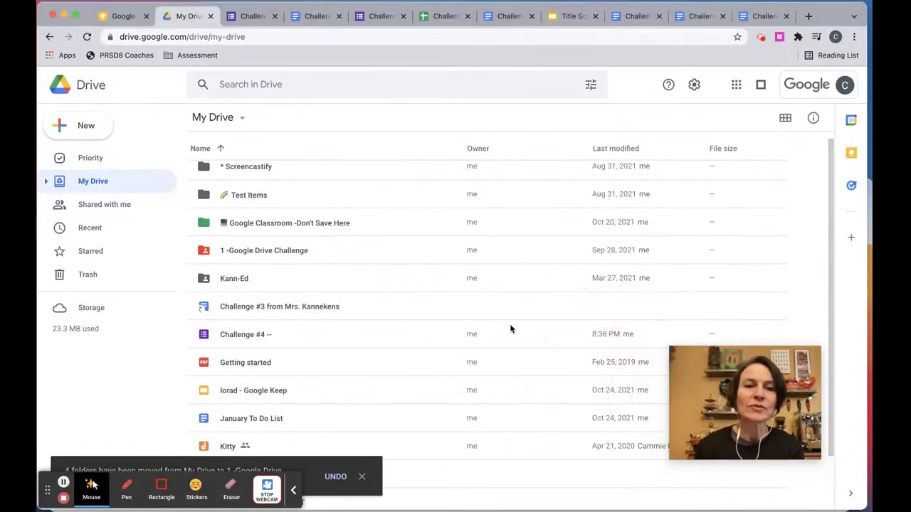
Open the "1 -Google Drive Challenge" folder and expand My Drive and that folder in the folder tree to view its subfolders
left_click(225, 250)
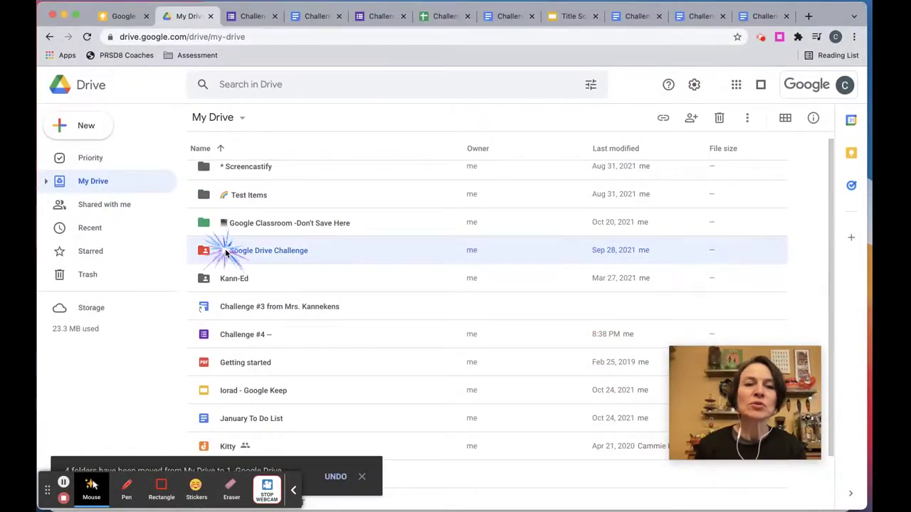
double_click(225, 250)
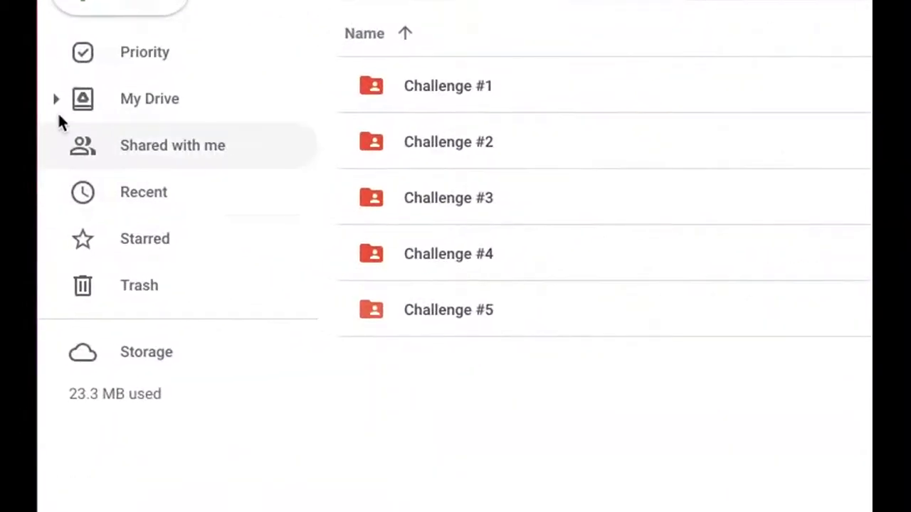
left_click(55, 99)
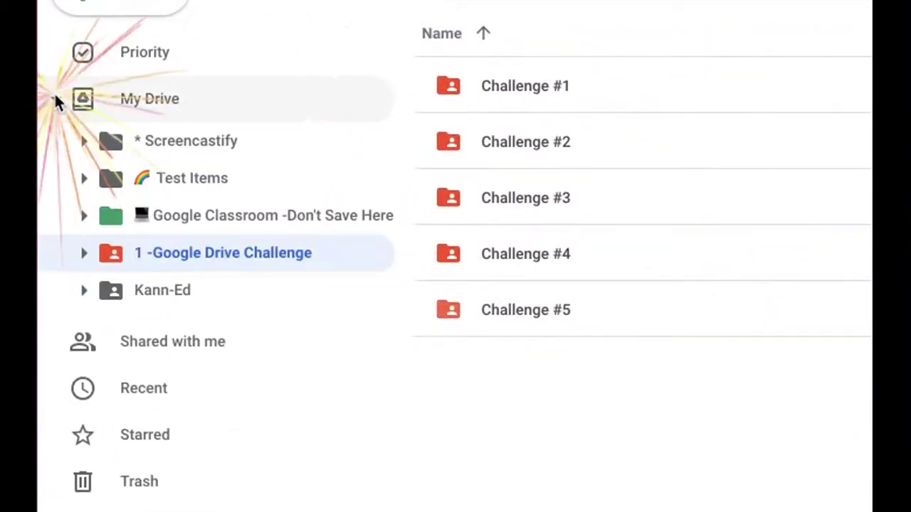
left_click(84, 254)
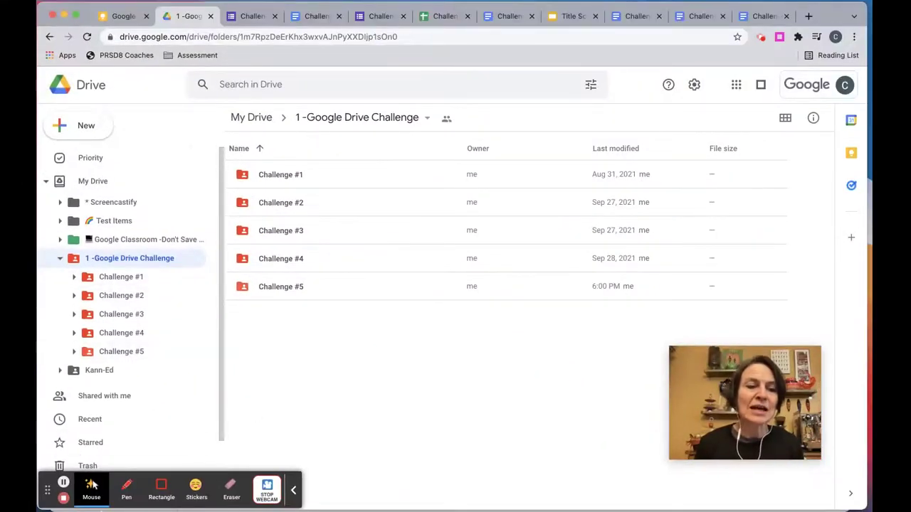
Draw red rectangle annotations around the listed Challenge folders, the expanded Challenge branch of the folder tree, and the area enclosing both
left_click(161, 487)
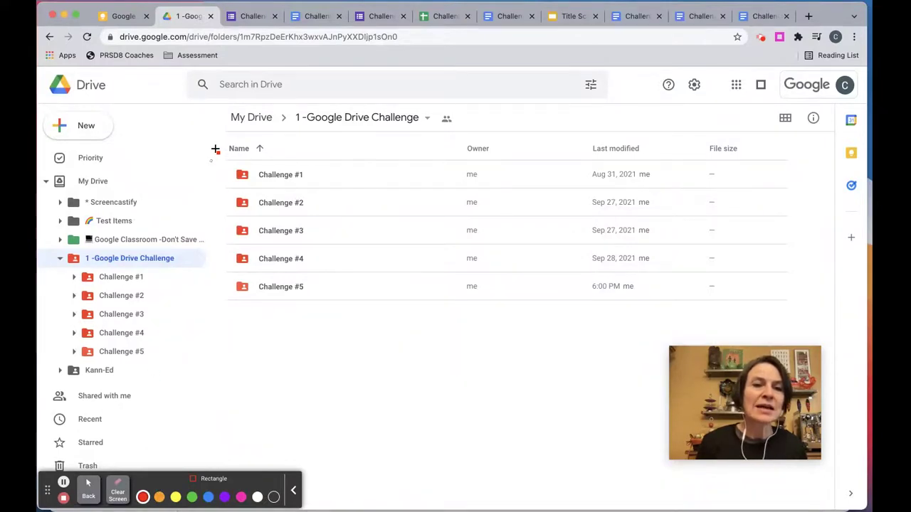
mouse_move(211, 142)
left_mouse_down()
mouse_move(322, 240)
mouse_move(336, 315)
left_mouse_up()
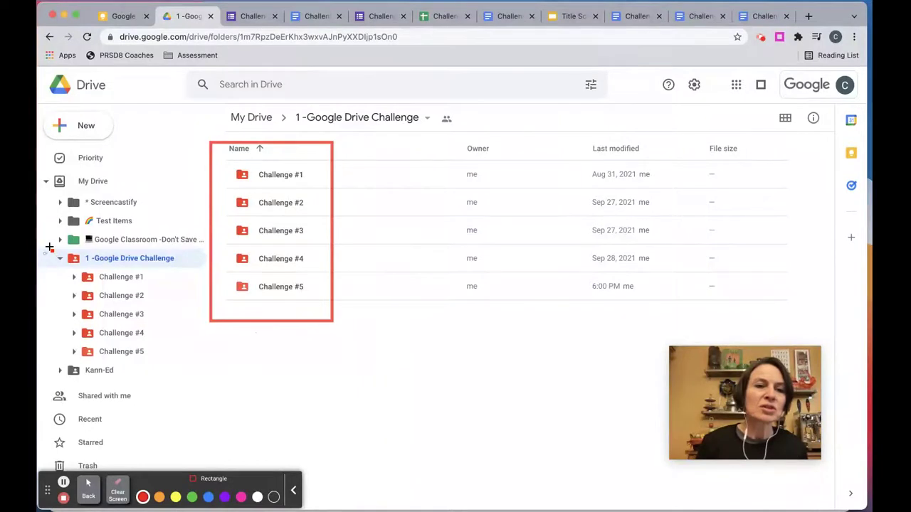
mouse_move(42, 254)
left_mouse_down()
mouse_move(177, 366)
mouse_move(190, 362)
left_mouse_up()
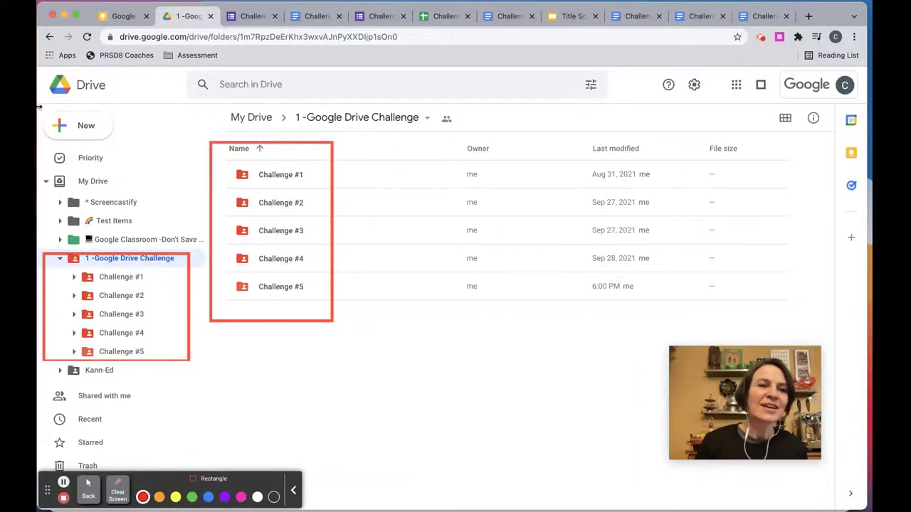
left_click_drag(40, 112, 425, 395)
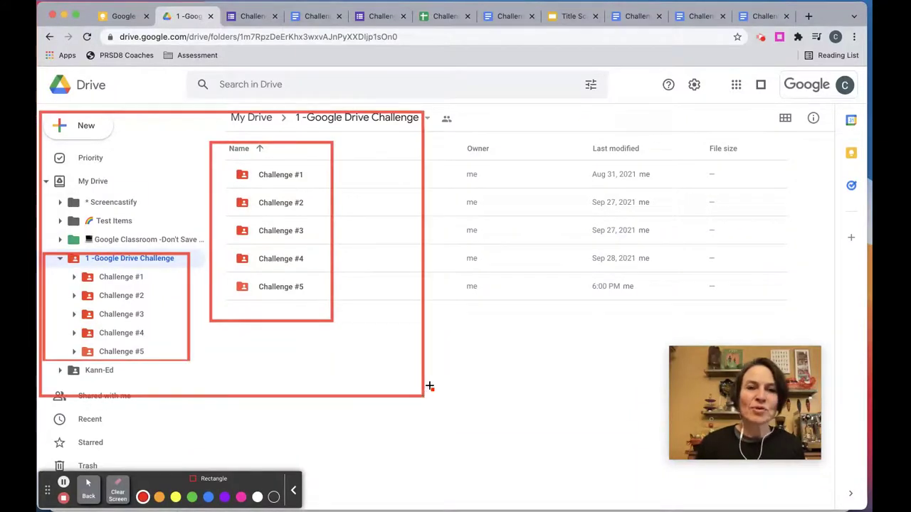